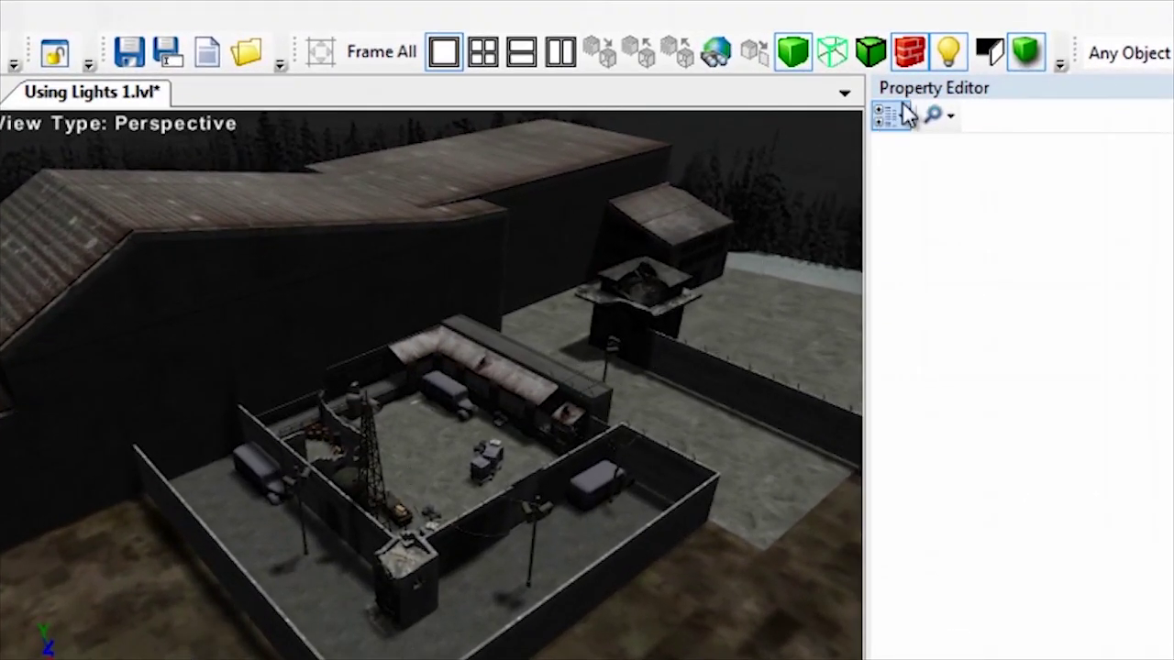
Toggle scene lighting off and back on, then turn on cast shadows in the level view
left_click(950, 52)
left_click(950, 52)
left_click(1027, 55)
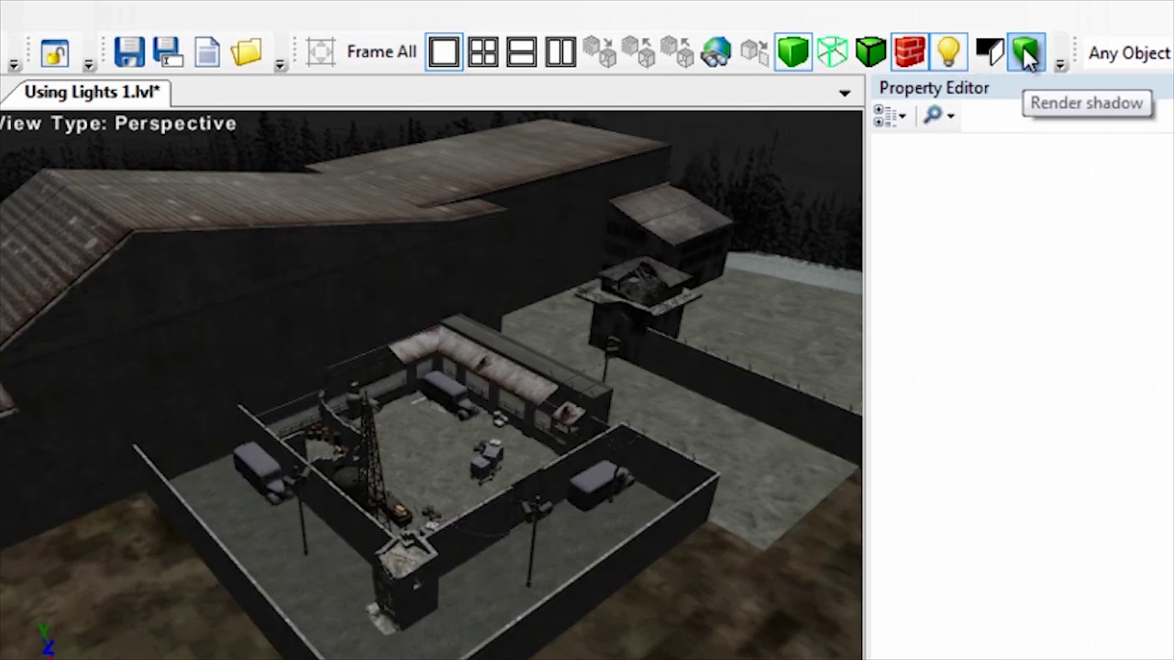
left_click(1027, 55)
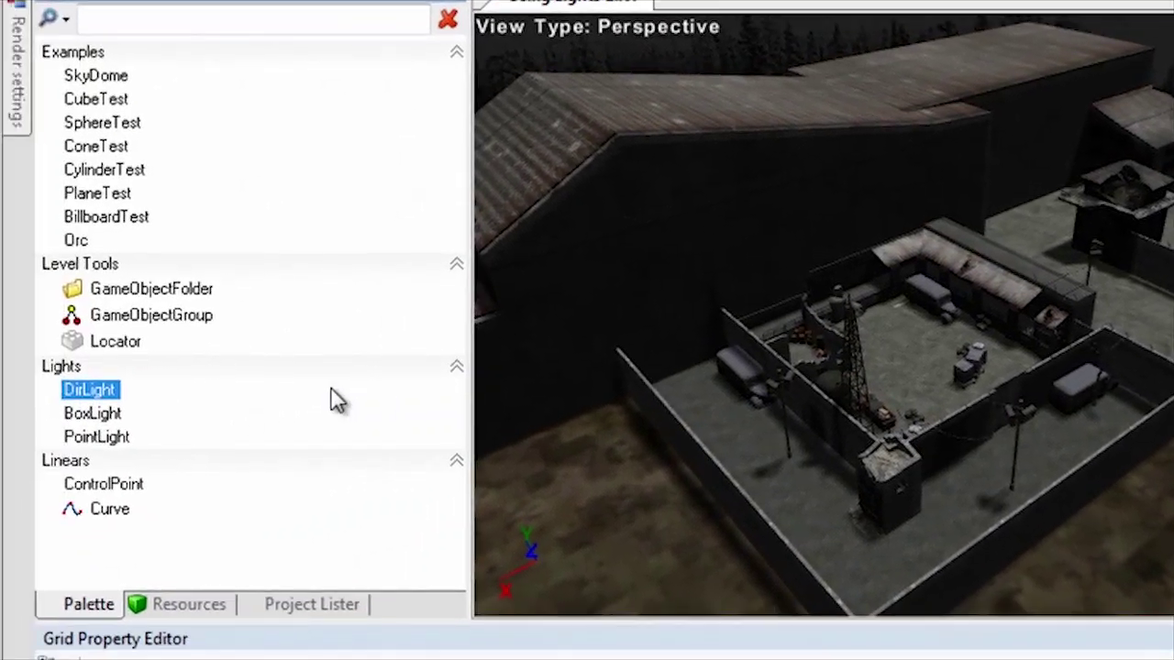
Select BoxLight, then PointLight, then DirLight in the palette's Lights group
left_click(130, 420)
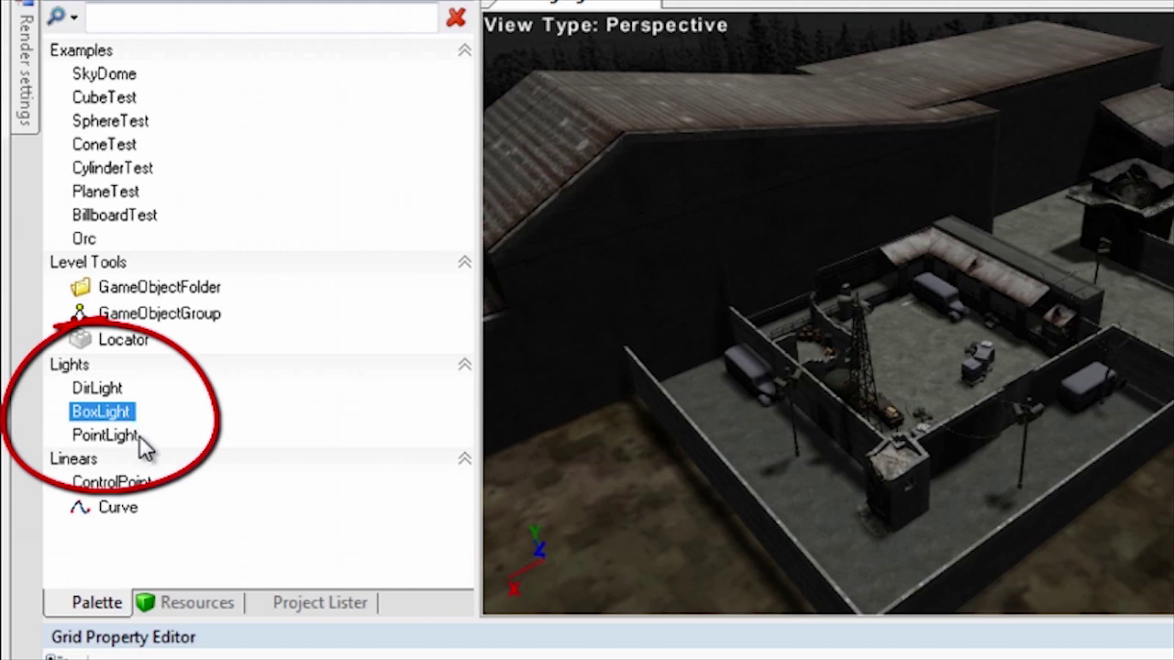
left_click(139, 444)
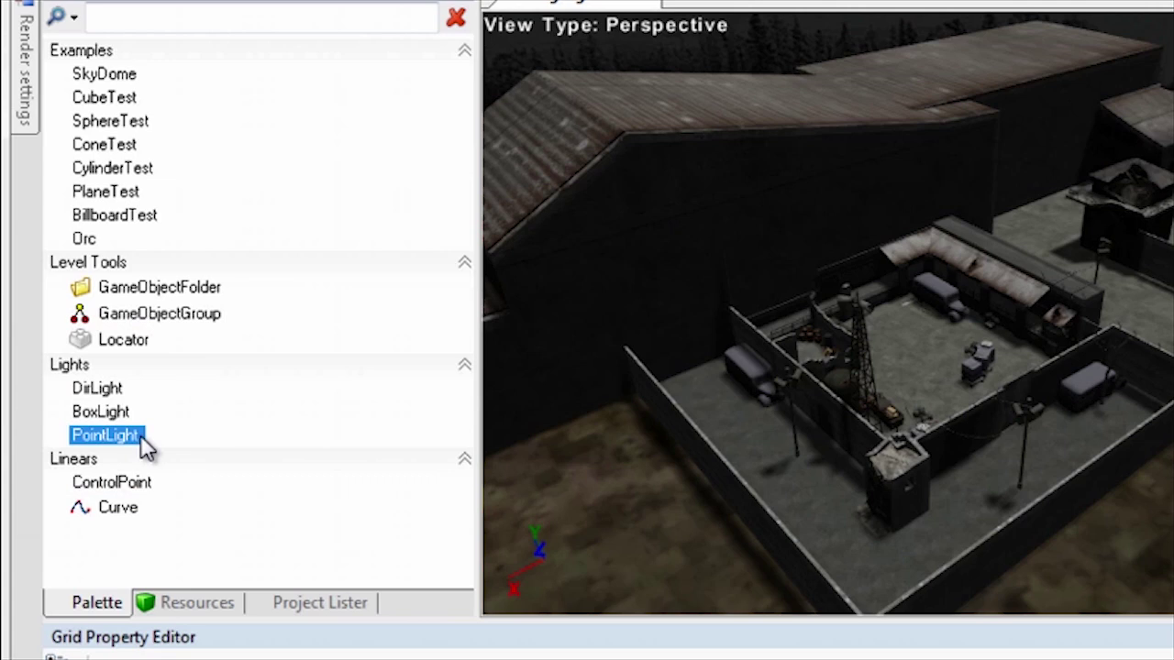
left_click(126, 392)
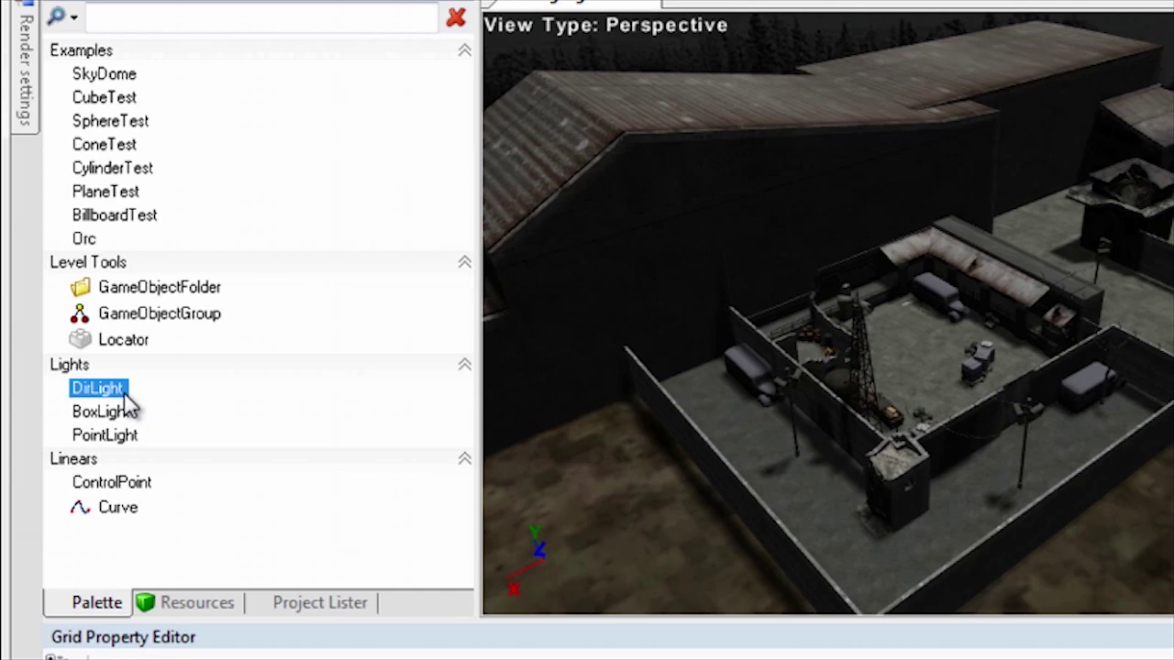
Place a DirLight above the central compound and set its Direction to -1, 1, 1
left_click_drag(128, 404, 904, 321)
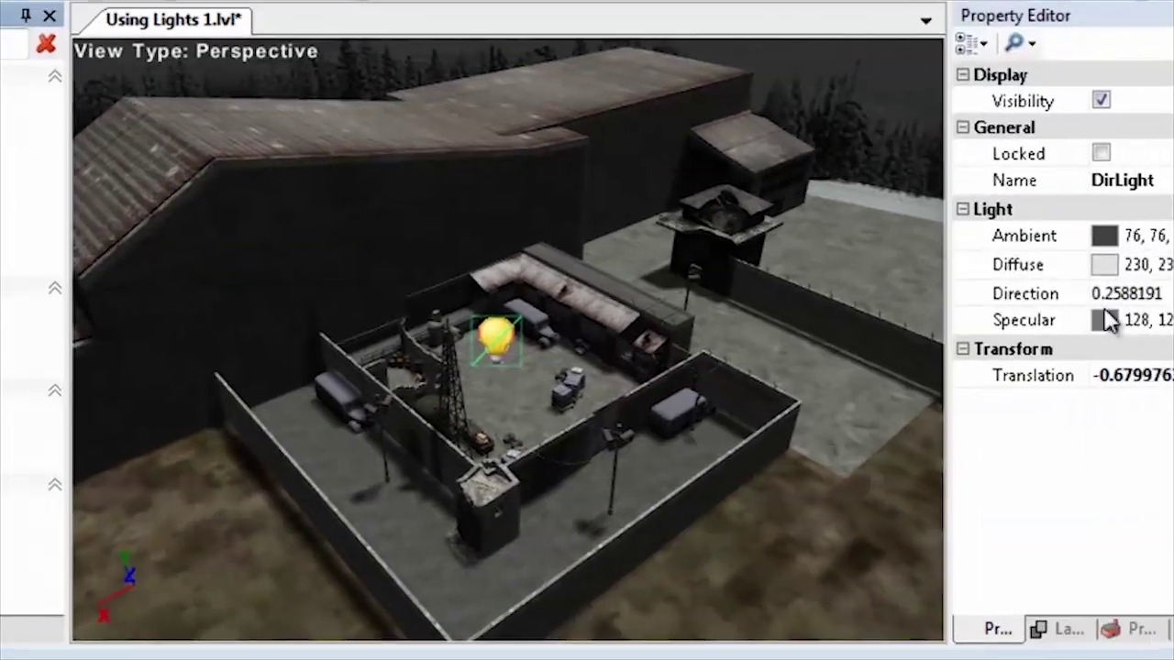
left_click(867, 304)
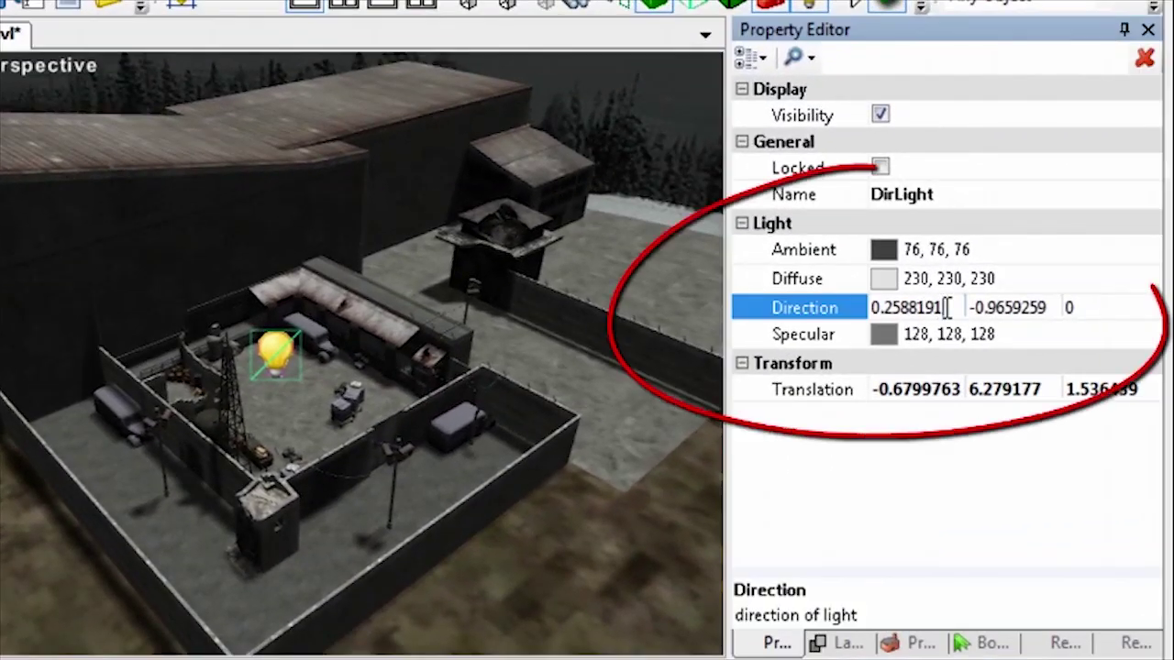
left_click_drag(946, 309, 851, 310)
type("1")
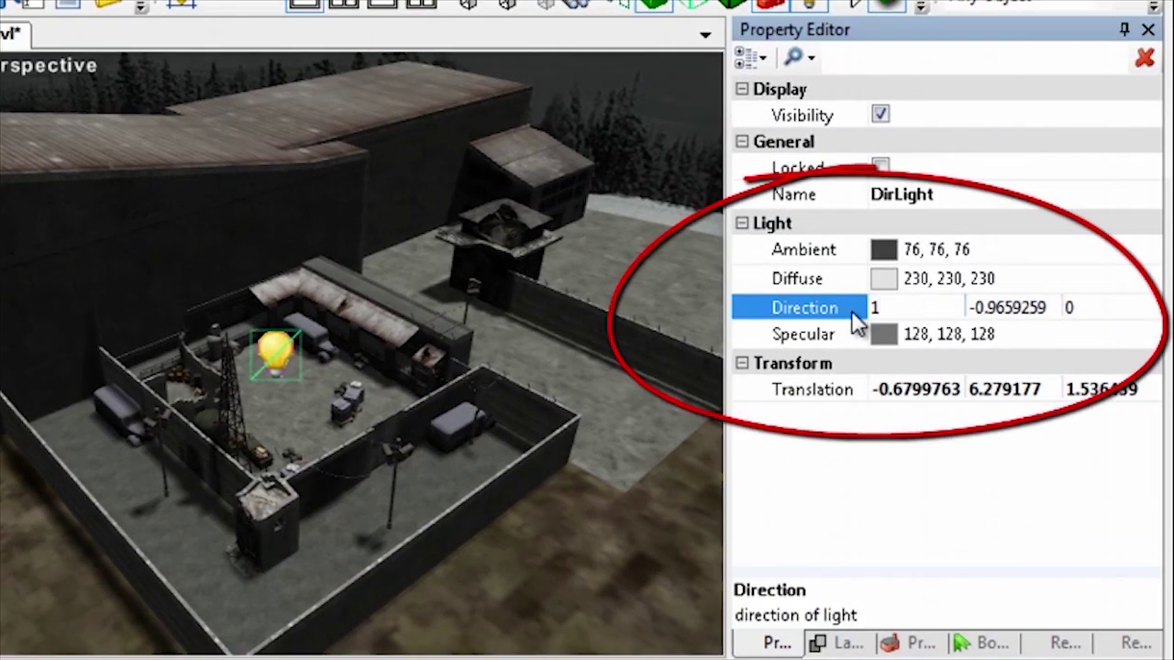
left_click(1050, 306)
left_click_drag(972, 307, 1089, 308)
type("1")
left_click(1071, 307)
type("1")
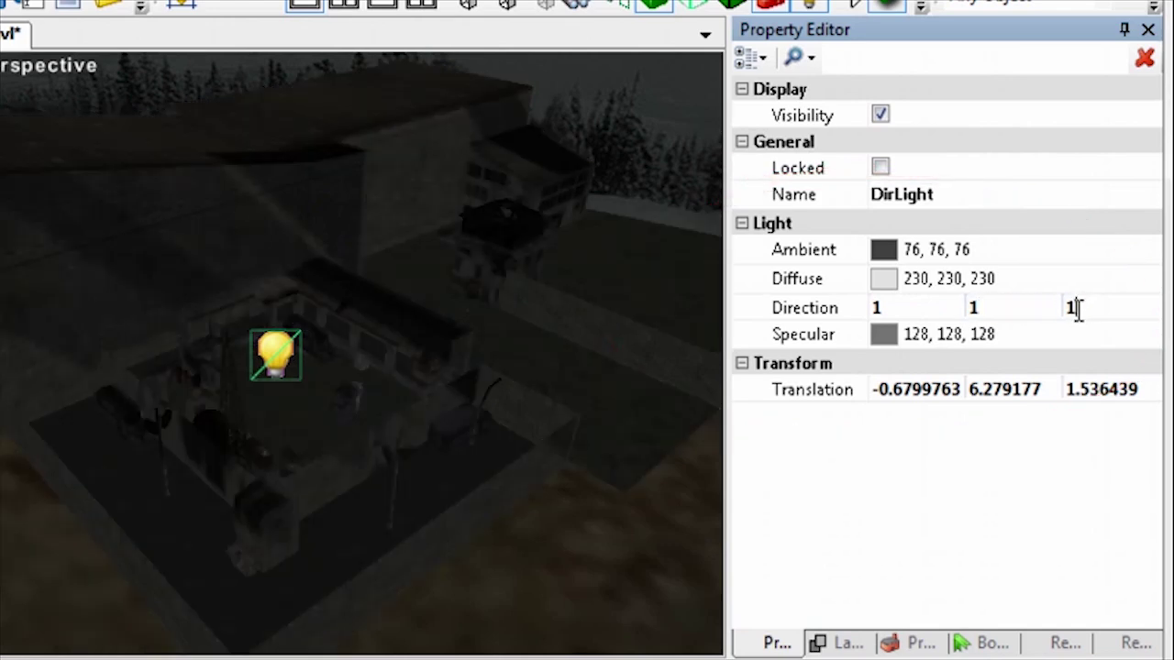
key("Return")
type("-1")
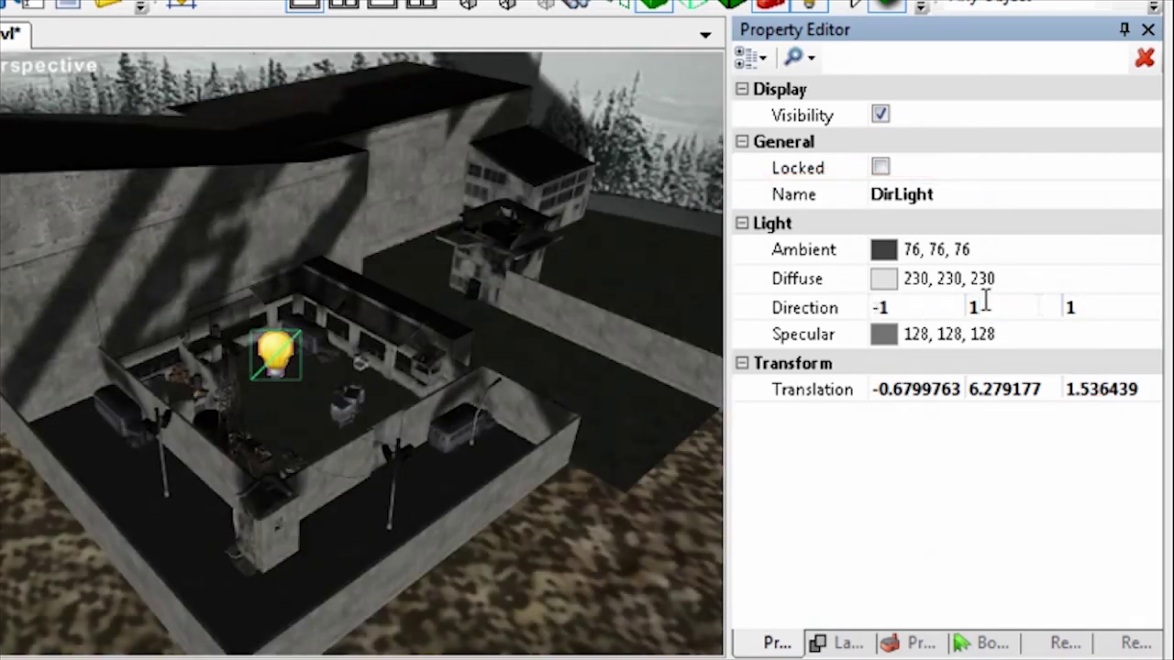
left_click(1002, 249)
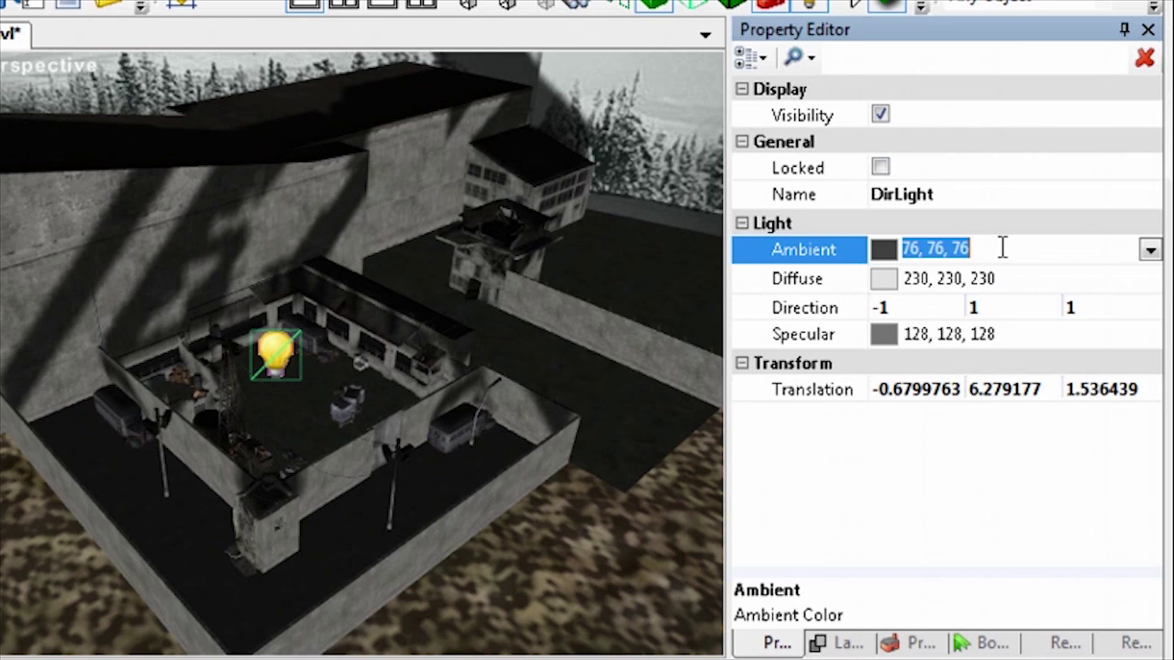
Give the DirLight a dark teal ambient colour and a teal diffuse colour
left_click(1150, 251)
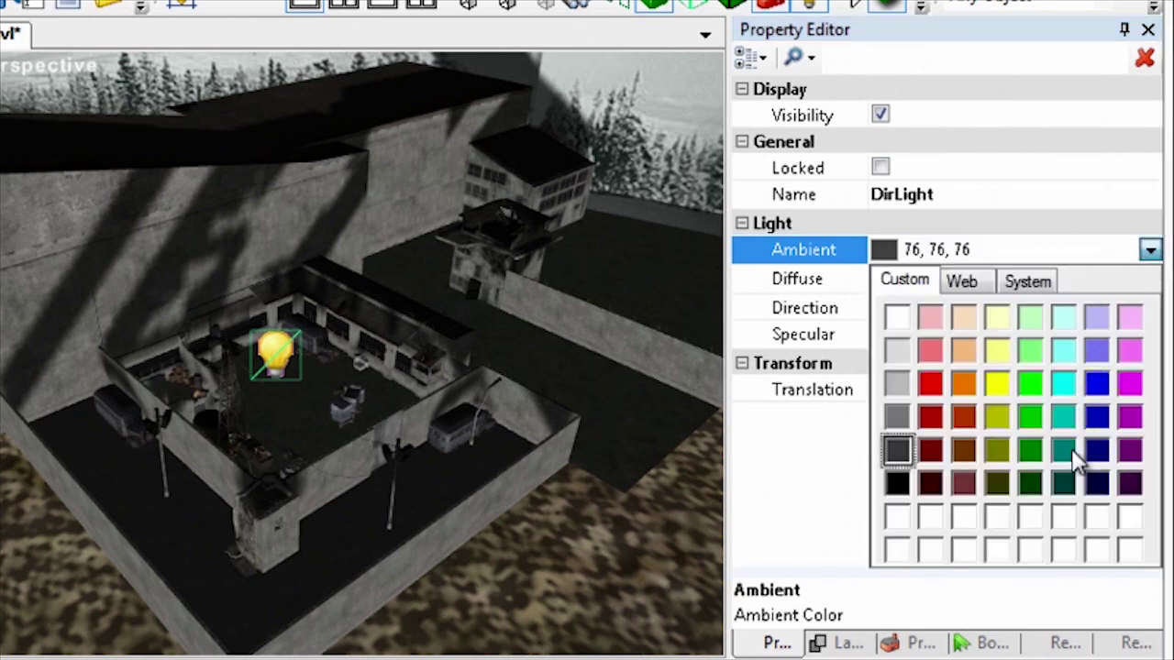
left_click(1063, 484)
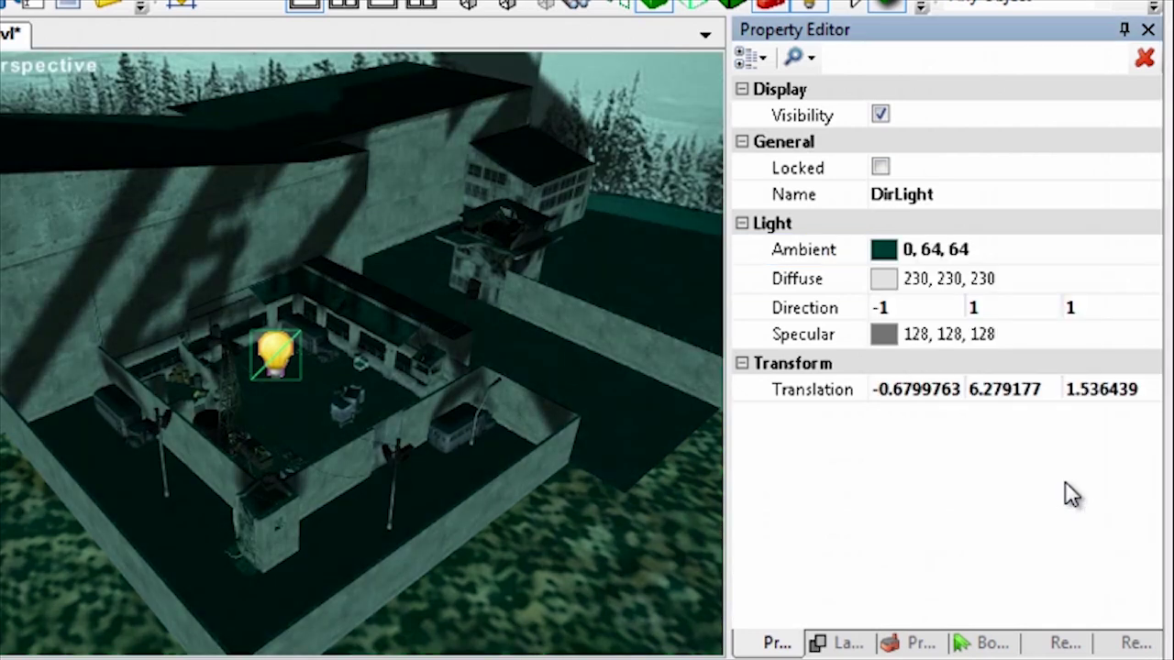
left_click(1100, 279)
left_click(1149, 279)
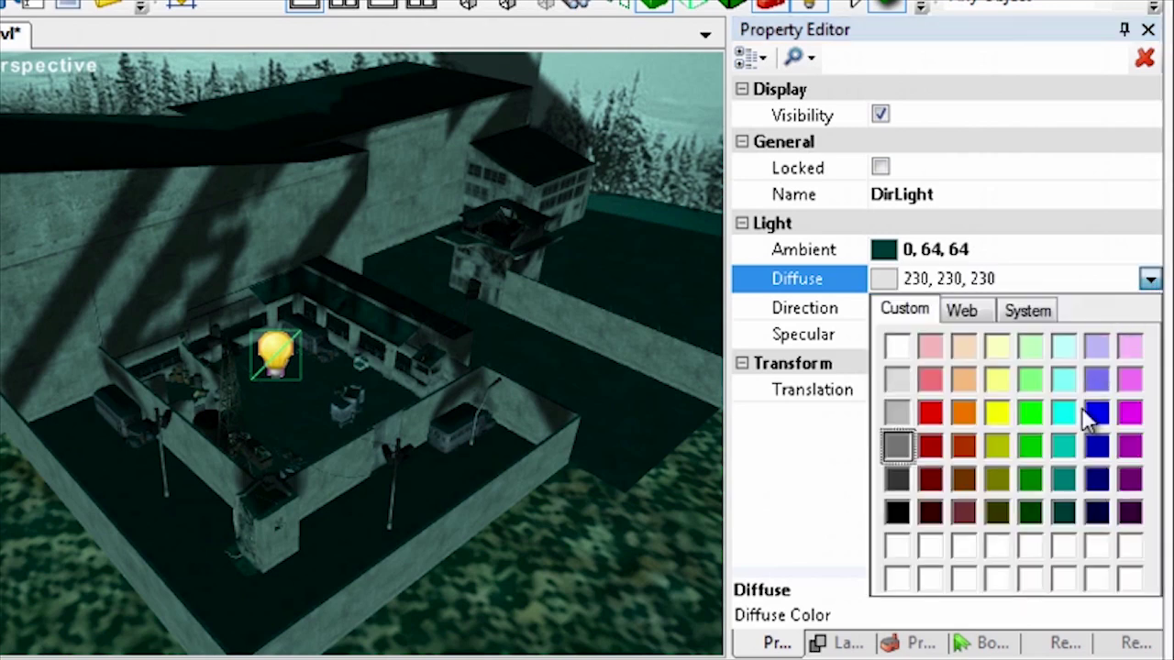
left_click(1065, 478)
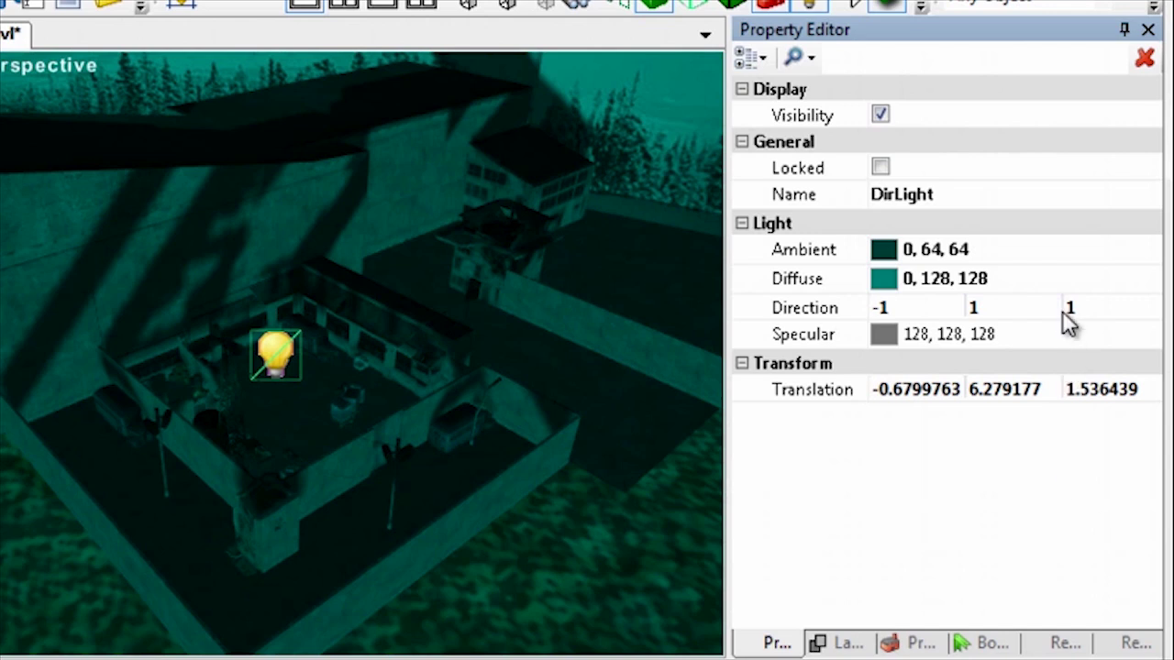
Revert the DirLight to dark grey ambient (64, 64, 64) and grey diffuse, then hide it
left_click(1069, 249)
left_click(1149, 250)
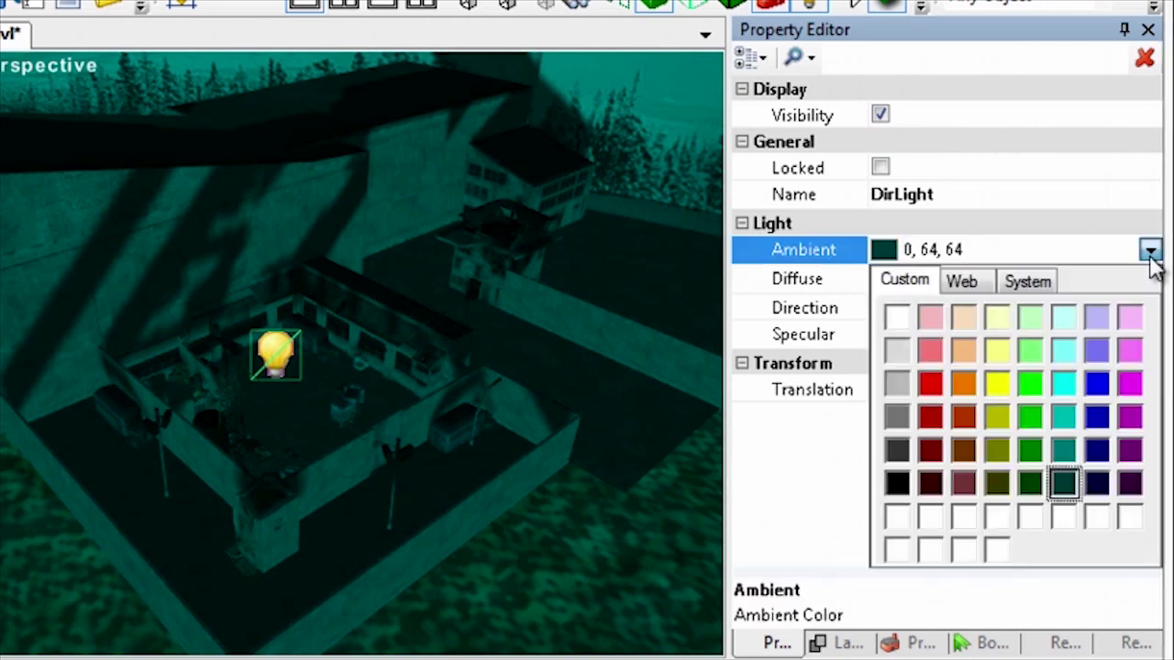
left_click(898, 452)
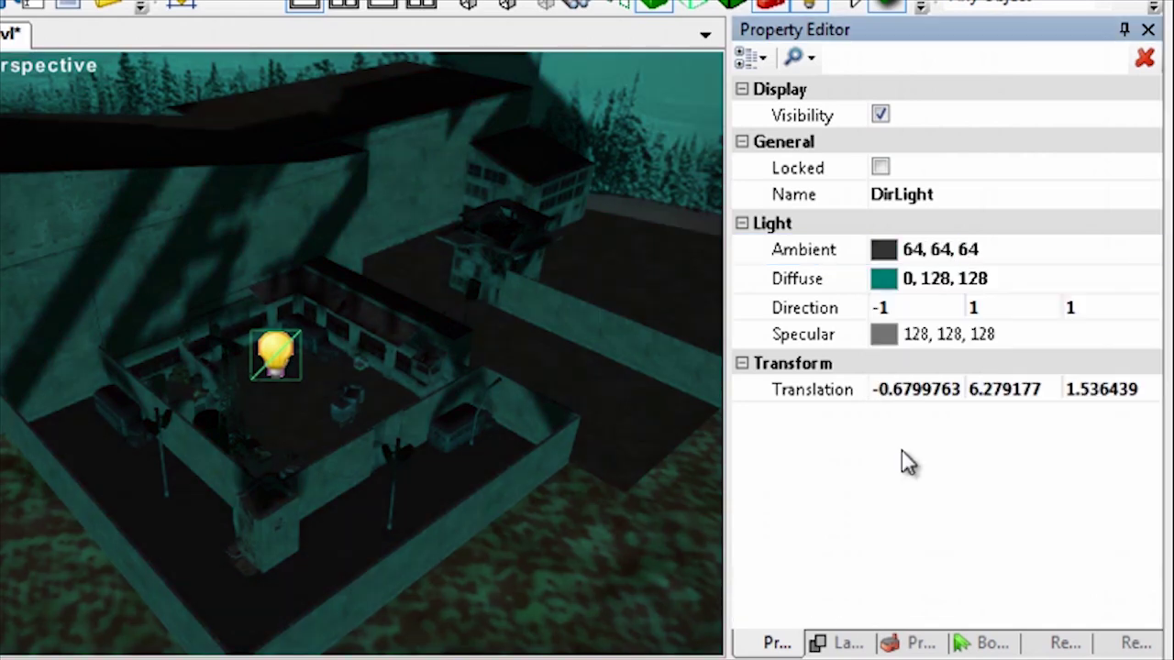
left_click(1029, 279)
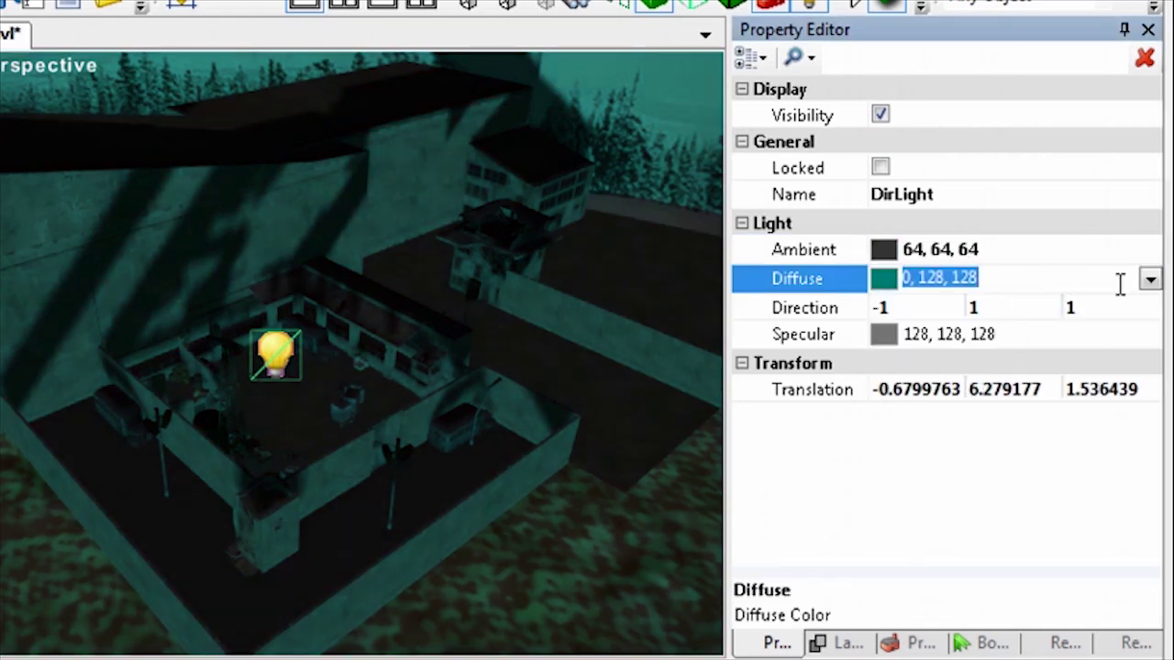
left_click(1150, 279)
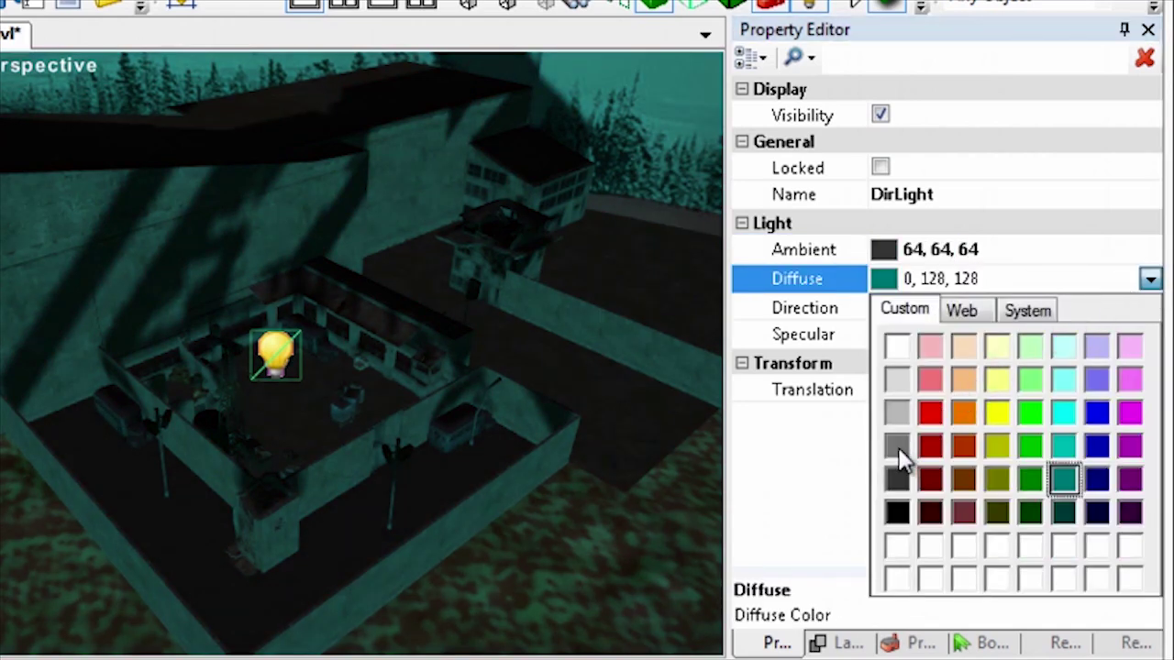
left_click(898, 447)
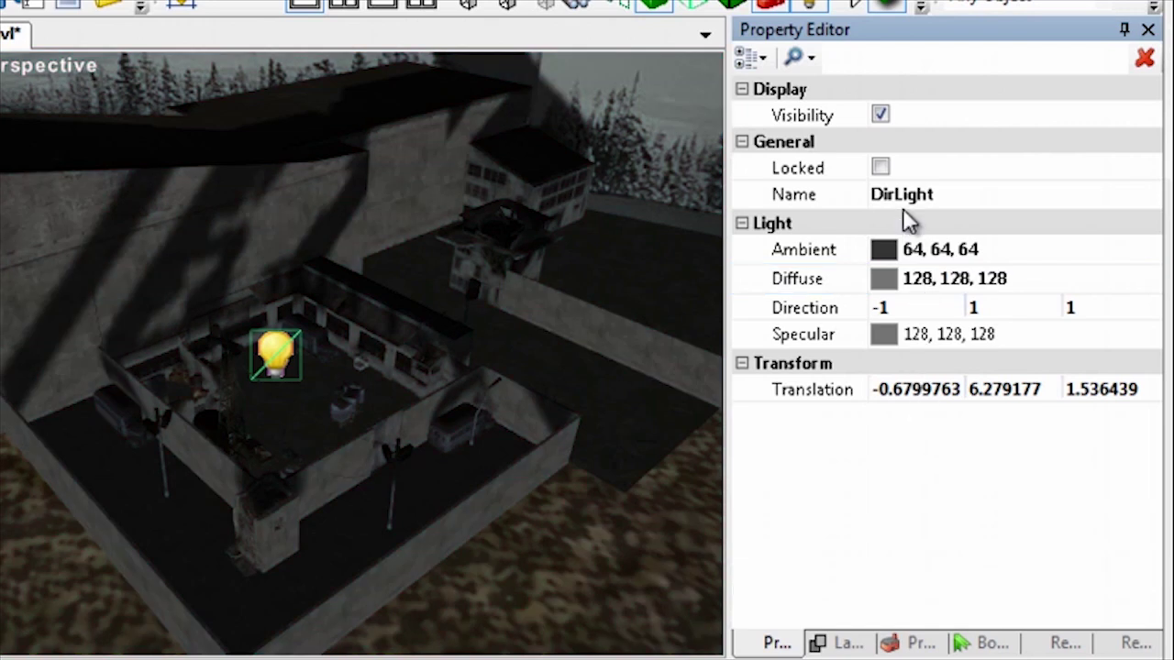
left_click(879, 116)
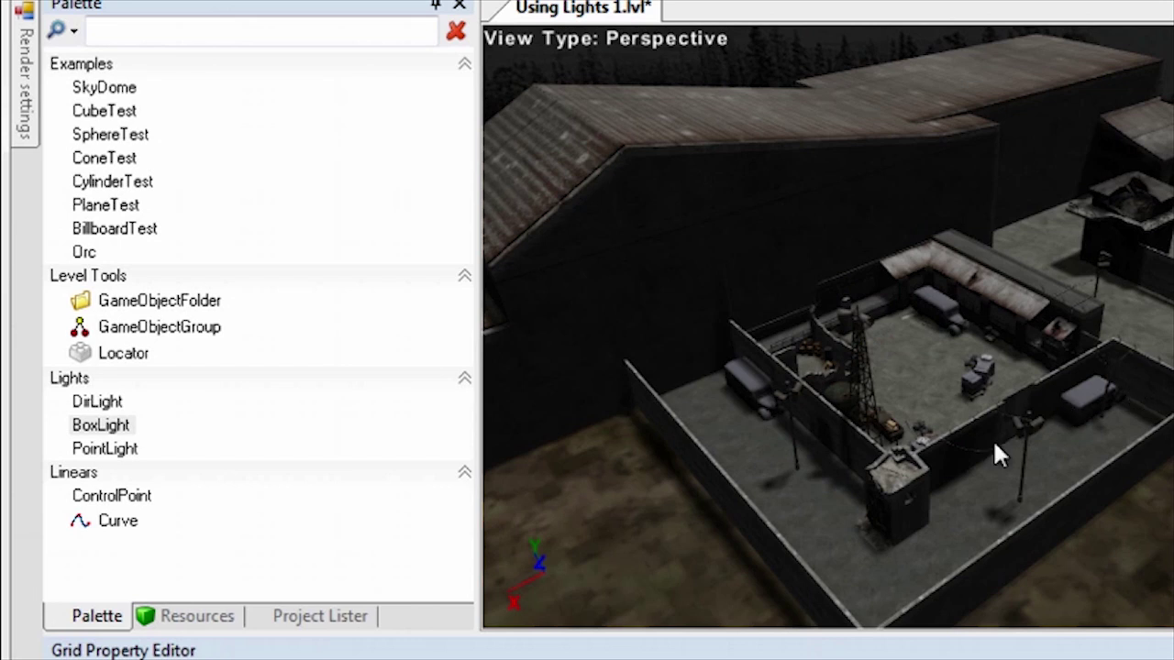
Place a BoxLight inside the walled compound and scale it to about 2.25 per axis
left_click_drag(101, 424, 786, 355)
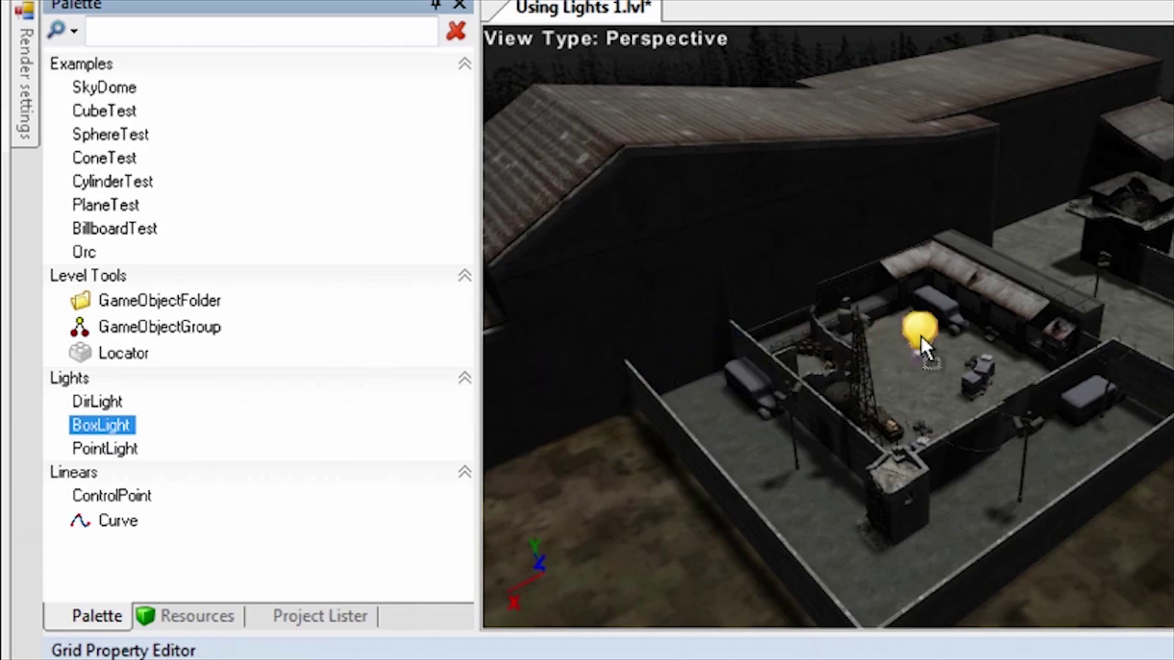
left_click(920, 338)
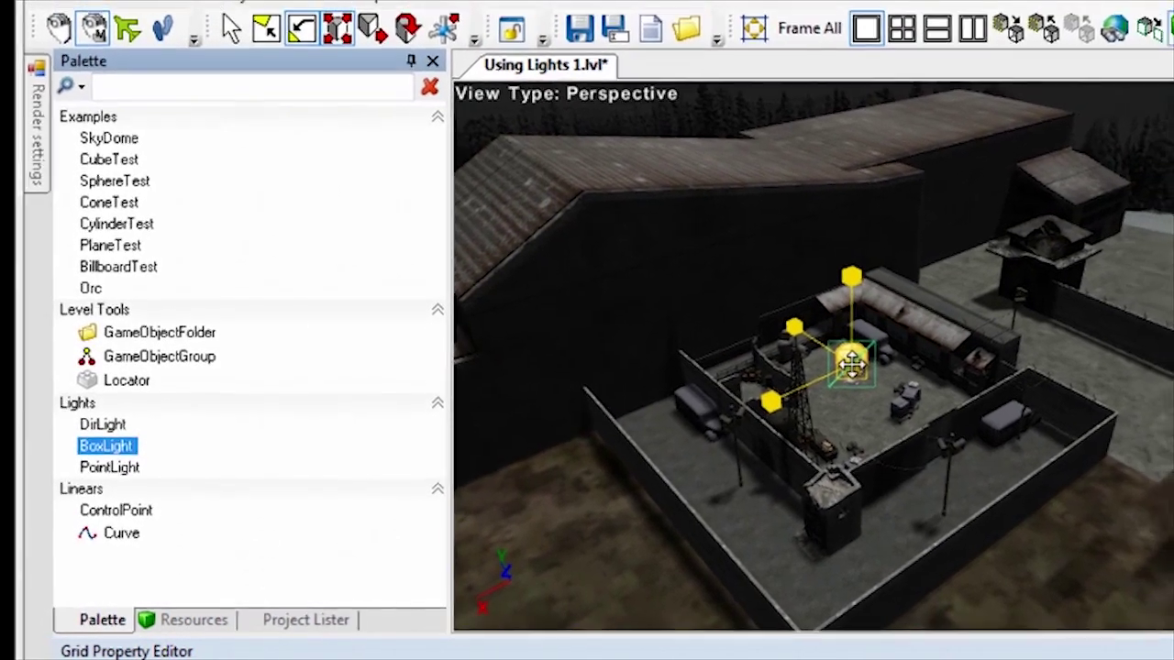
key("w")
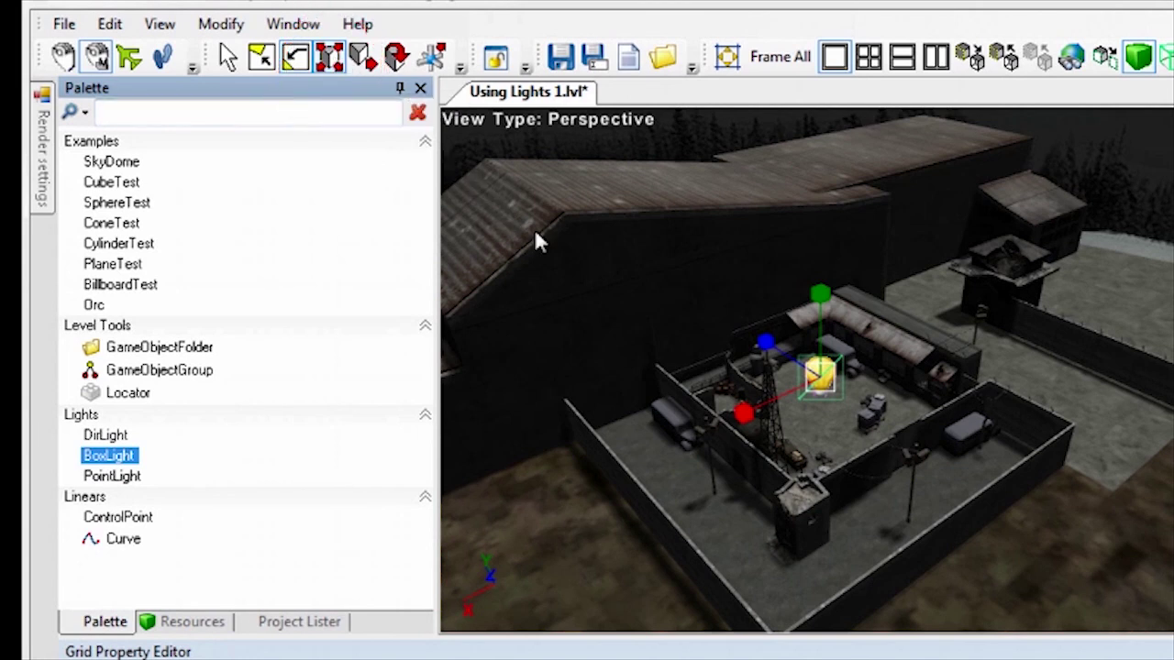
left_click_drag(818, 378, 942, 435)
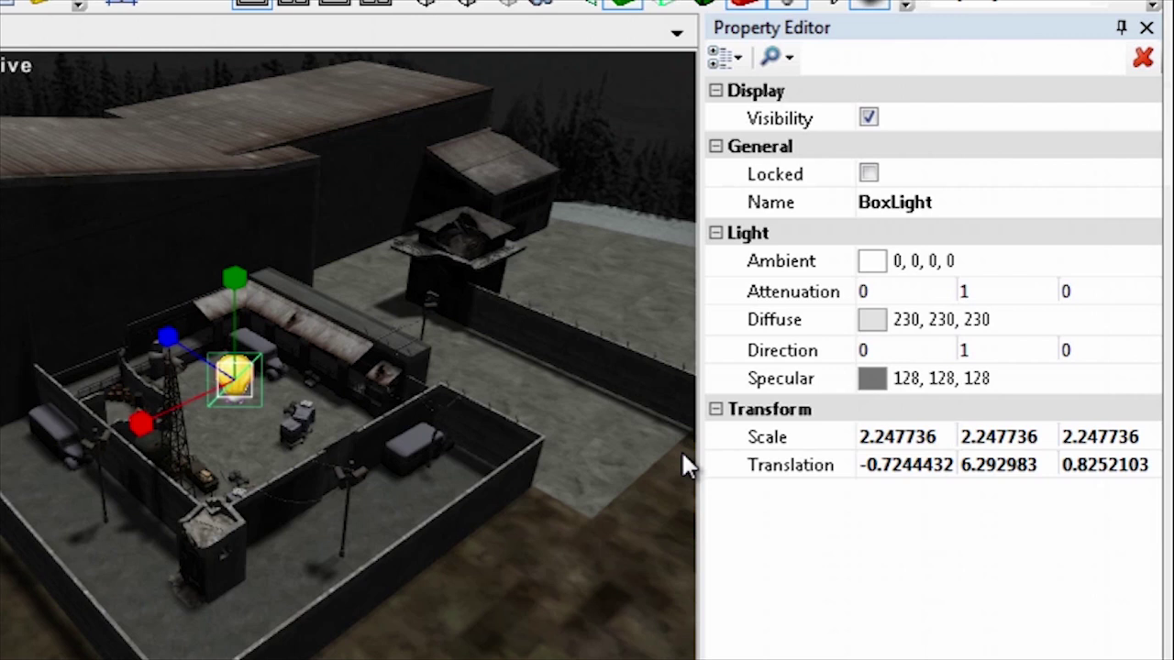
Enter new values in the BoxLight's three Attenuation fields
left_click(890, 291)
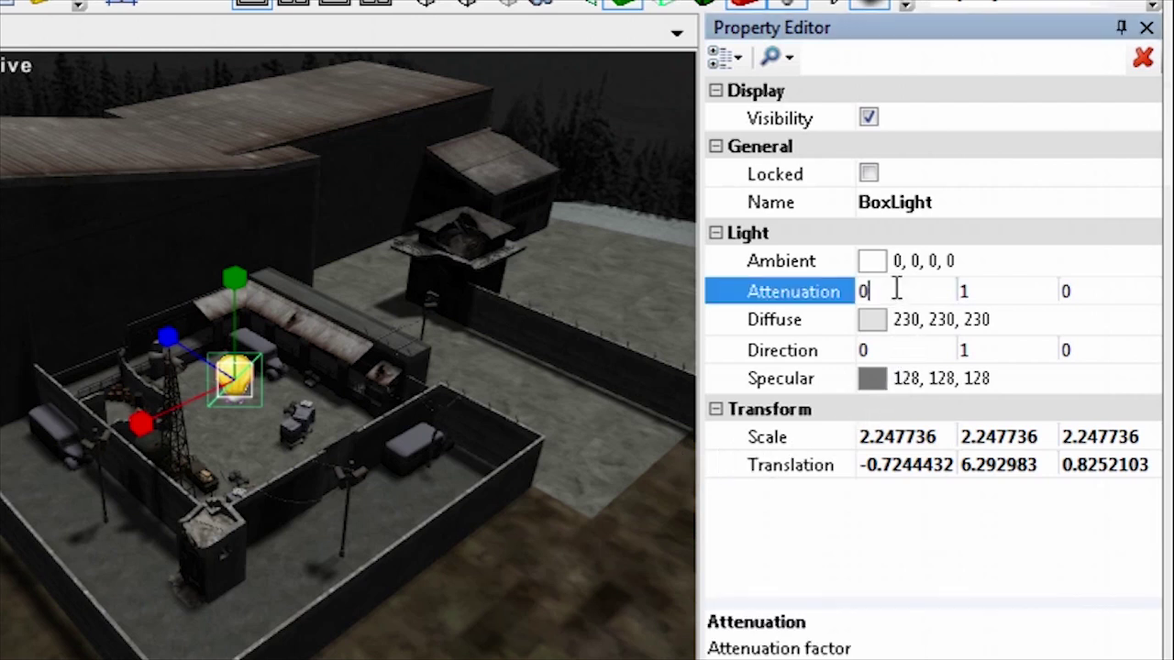
key("BackSpace")
type("10")
left_click(970, 291)
type("0")
left_click(1063, 291)
type("0")
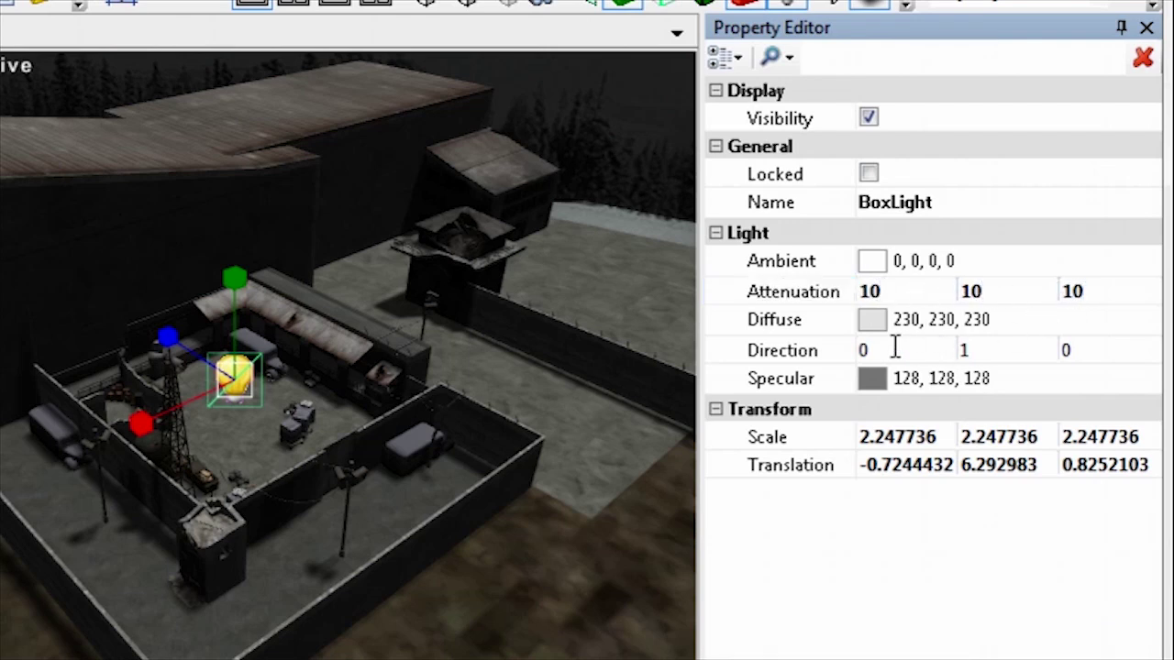
Set the BoxLight's Direction to 1, 1, 1
left_click(894, 349)
type("1")
key("ctrl+a")
type("1")
left_click(974, 349)
double_click(1069, 350)
type("1")
left_click(885, 350)
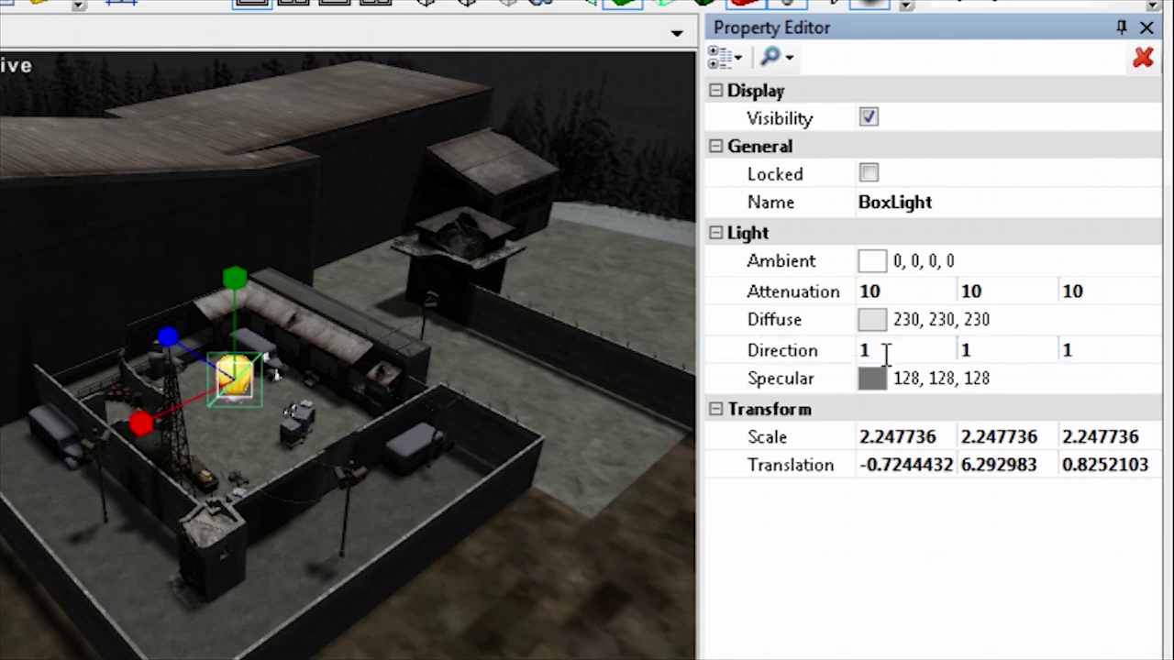
type("1")
left_click(959, 206)
Hide the BoxLight and correct its Attenuation to 1, 1, 1
left_click(868, 118)
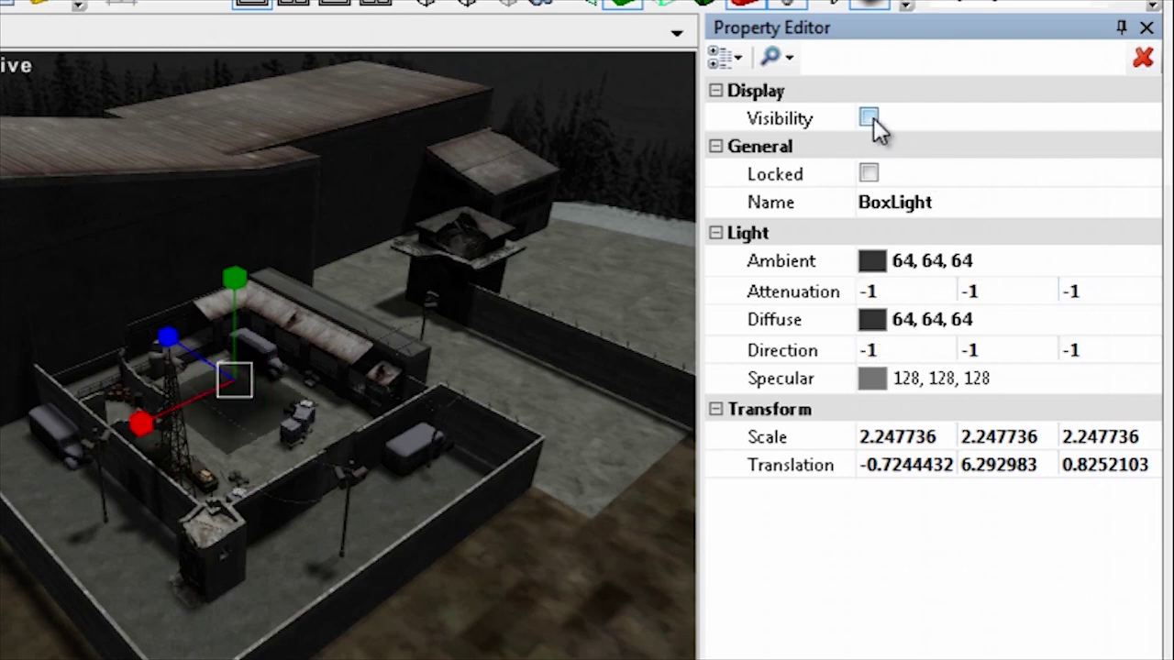
left_click_drag(970, 292, 938, 292)
key("BackSpace")
left_click(1071, 292)
key("BackSpace")
left_click(872, 293)
key("BackSpace")
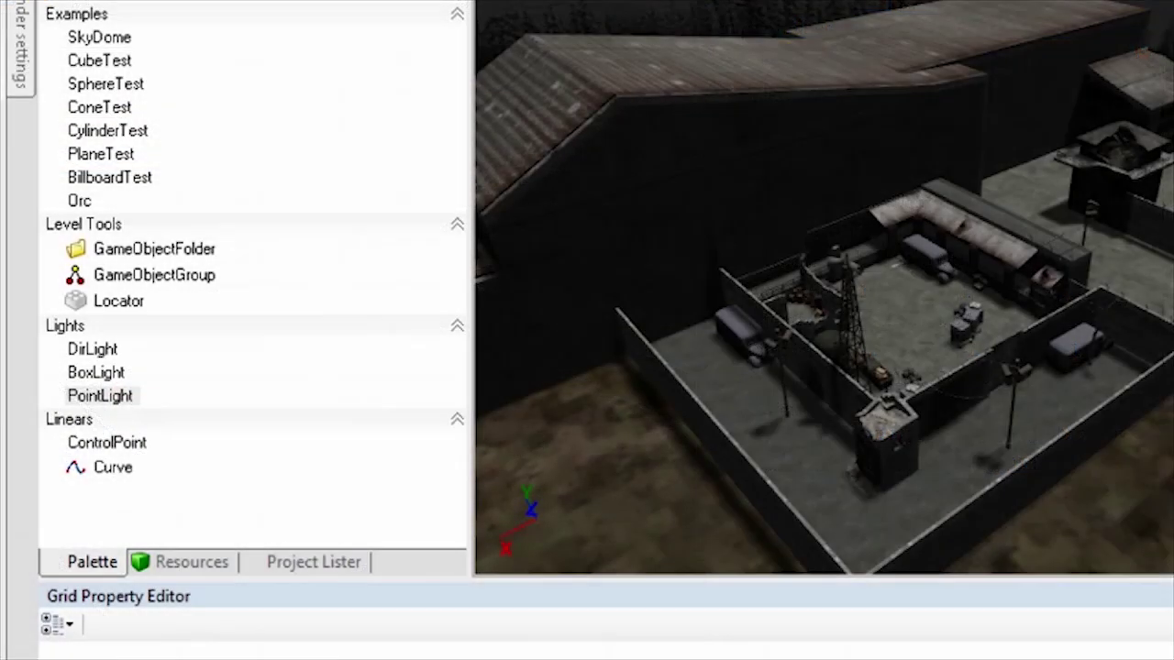
Place a PointLight inside the compound and set its Range to 10
left_click_drag(115, 406, 896, 302)
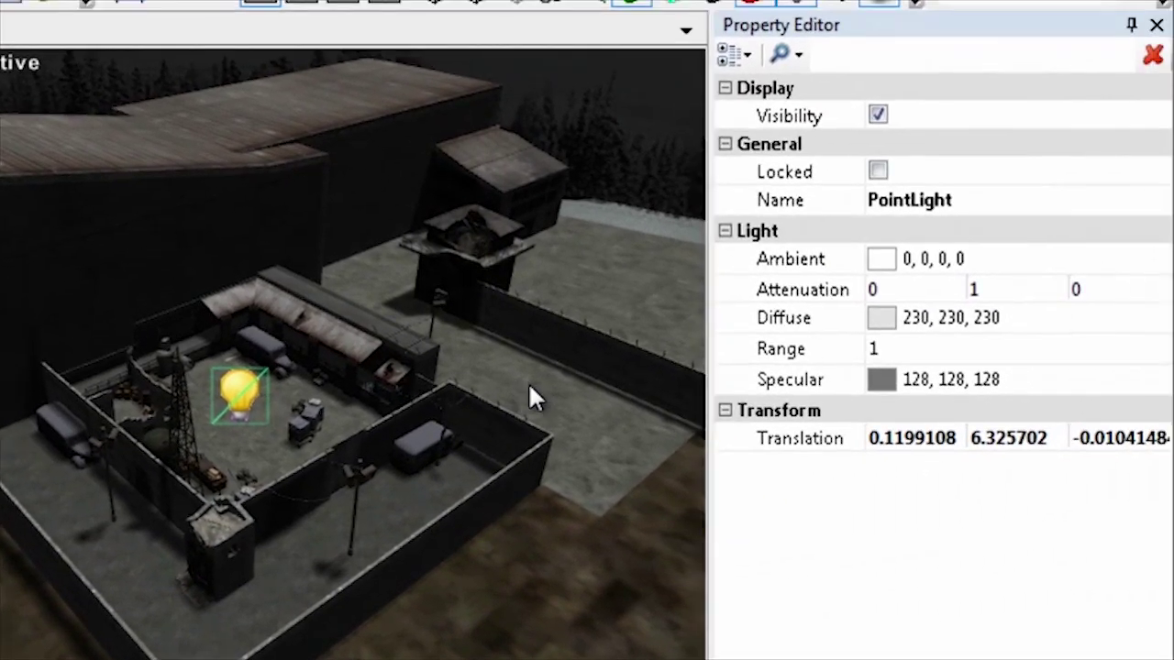
left_click(878, 350)
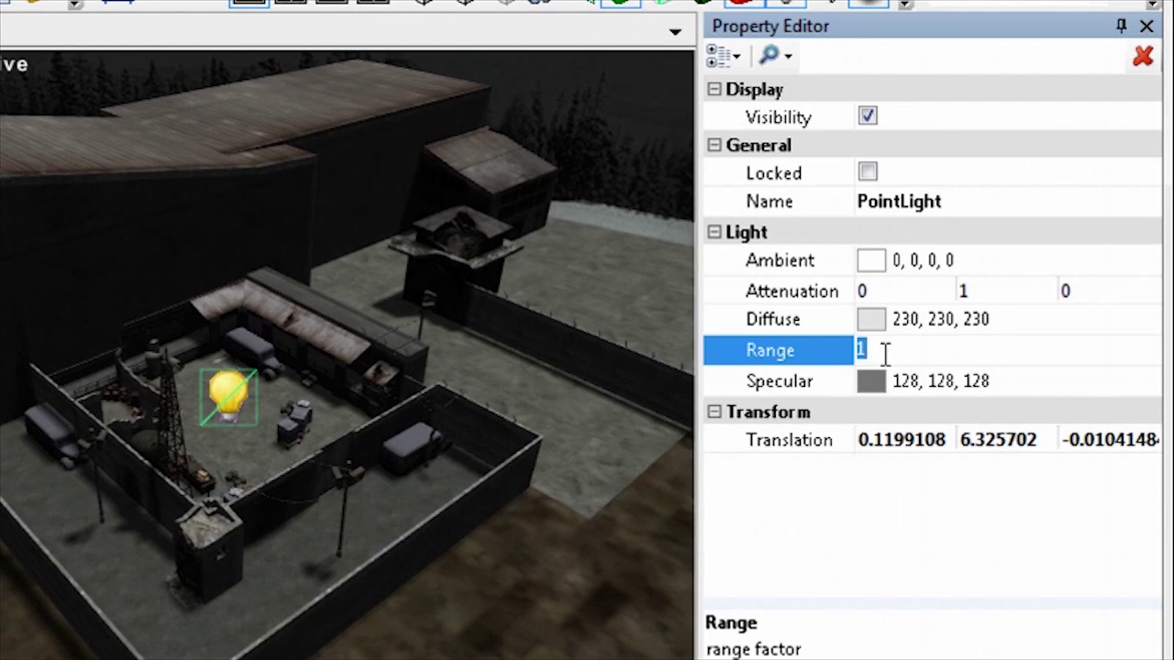
type("10")
key("Return")
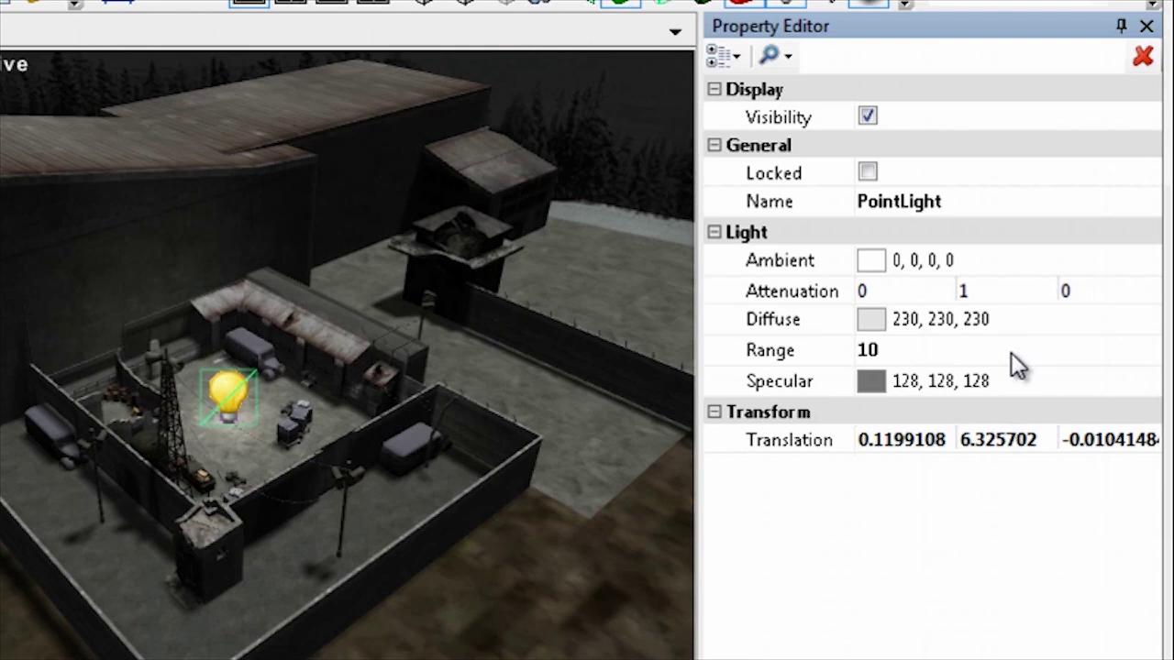
left_click(904, 351)
left_click(904, 351)
type("0")
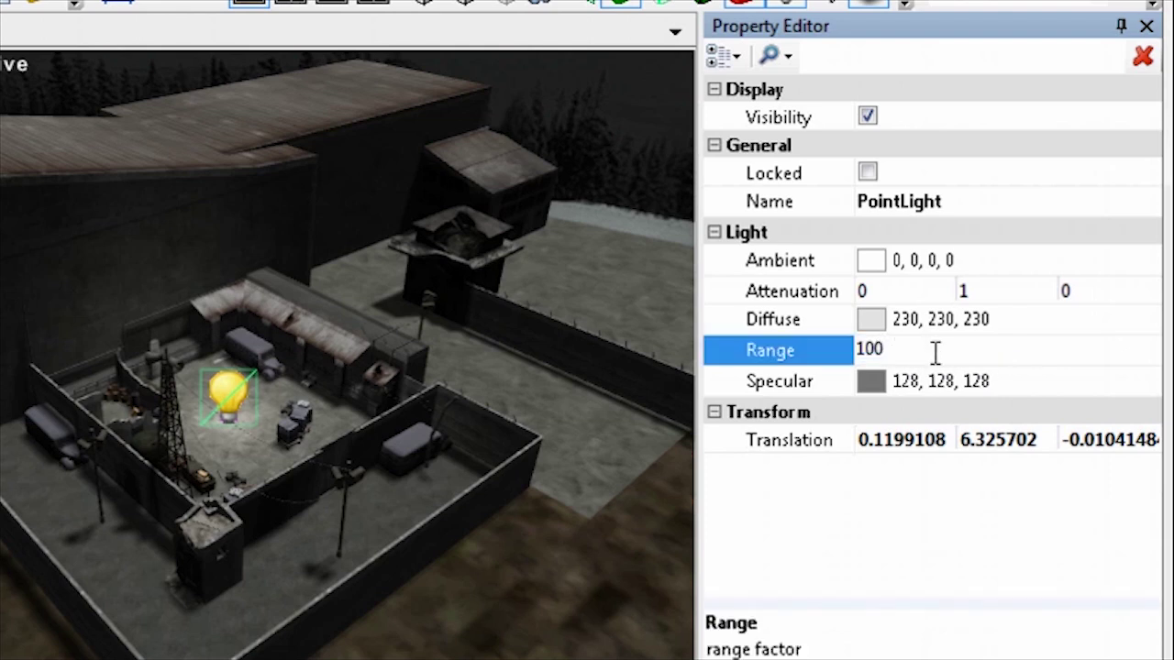
key("Return")
left_click(914, 350)
left_click_drag(914, 349, 873, 349)
key("BackSpace")
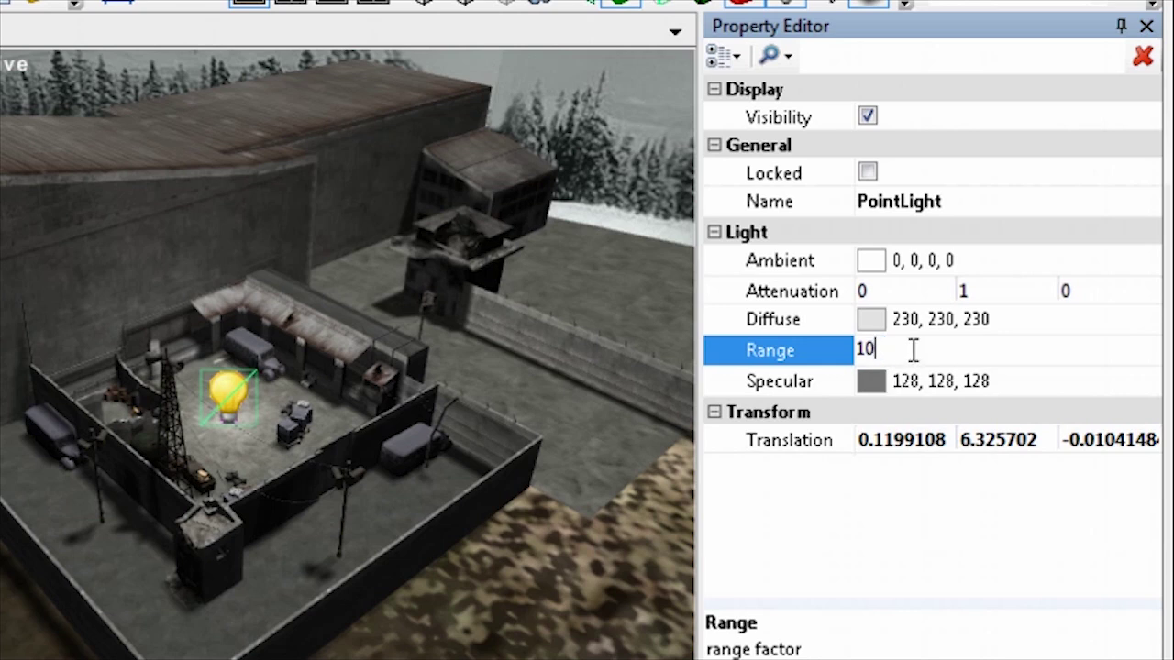
key("Return")
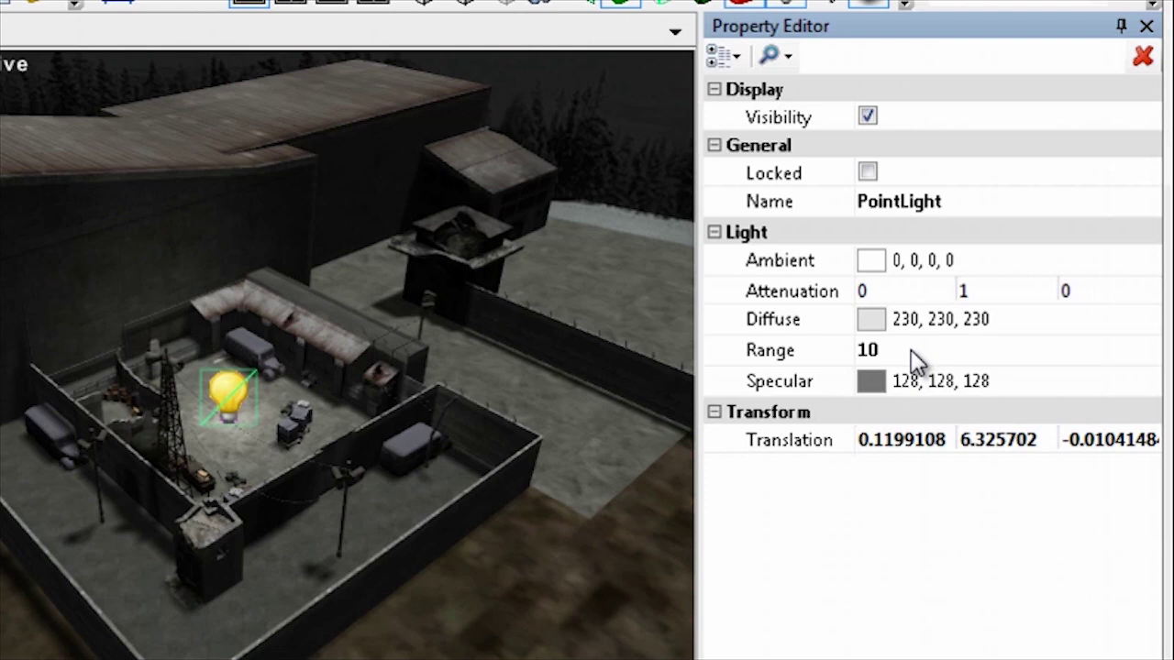
Set the PointLight's Attenuation fields to 10, 10, 10
left_click(838, 292)
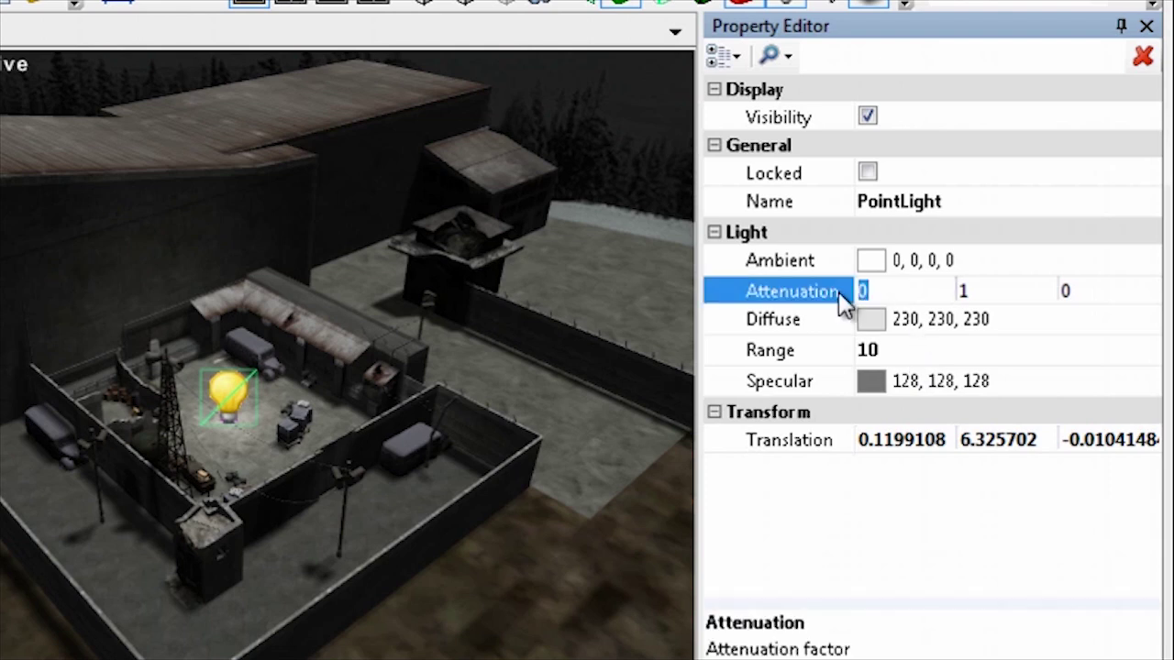
type("10")
left_click(967, 292)
type("0")
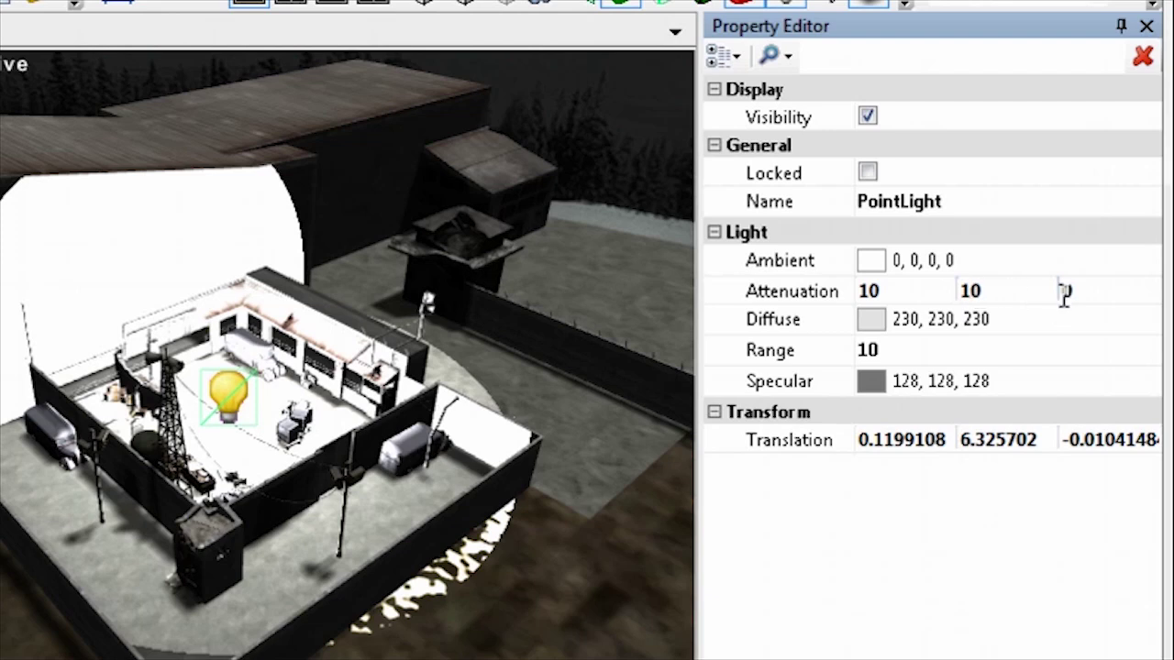
left_click(1068, 291)
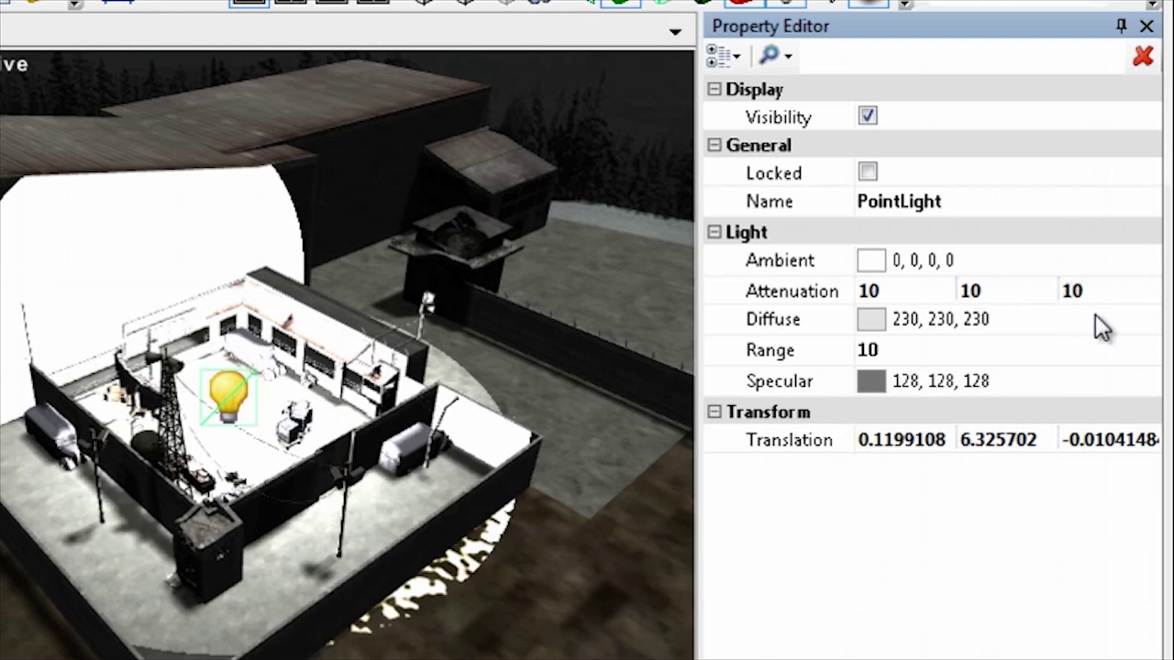